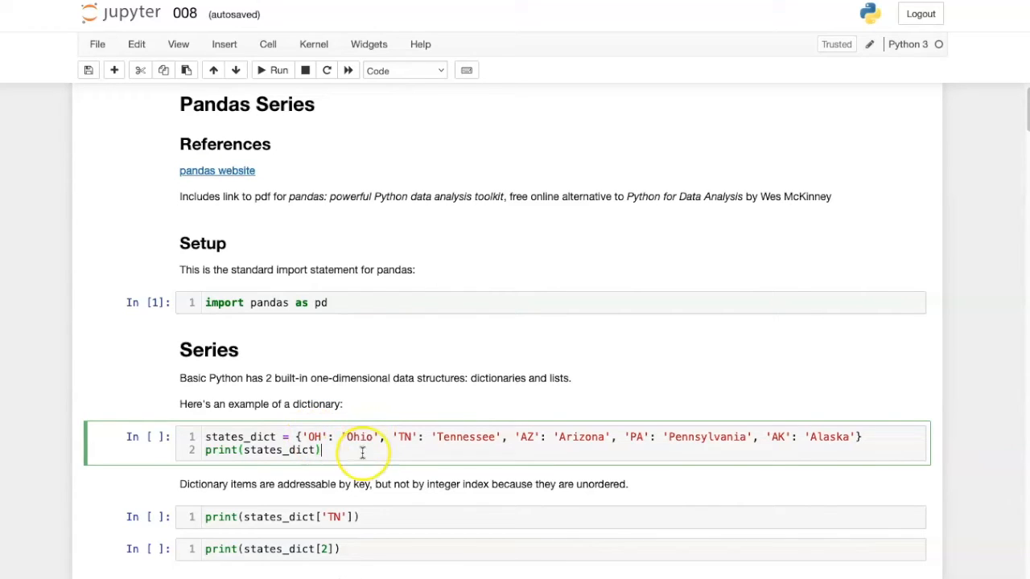
Step: Run the dictionary cells: print states_dict, look up 'TN' giving Tennessee, and index by 2 raising KeyError
left_click(279, 70)
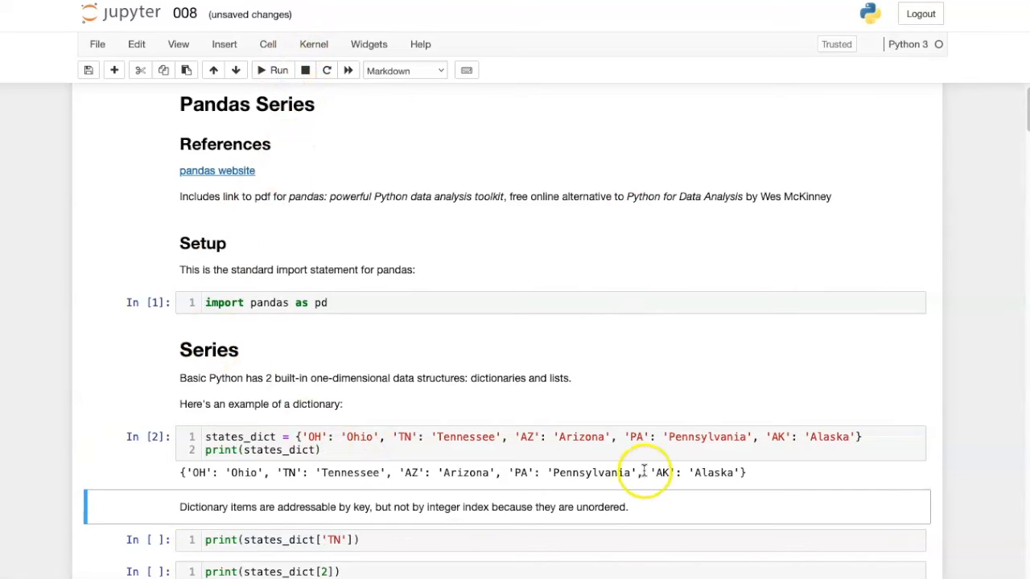
scroll(644, 471, "down", 2)
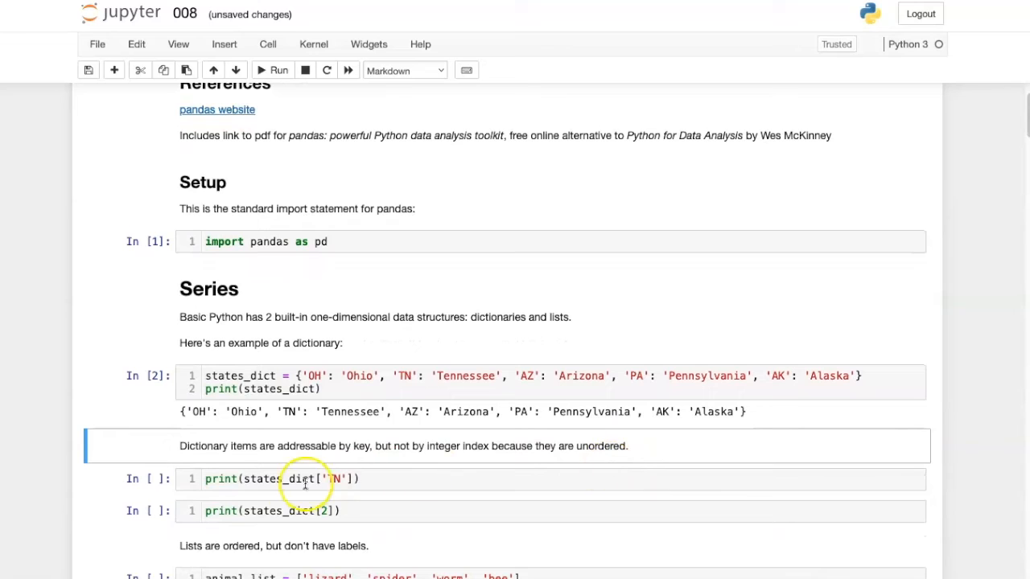
left_click(374, 480)
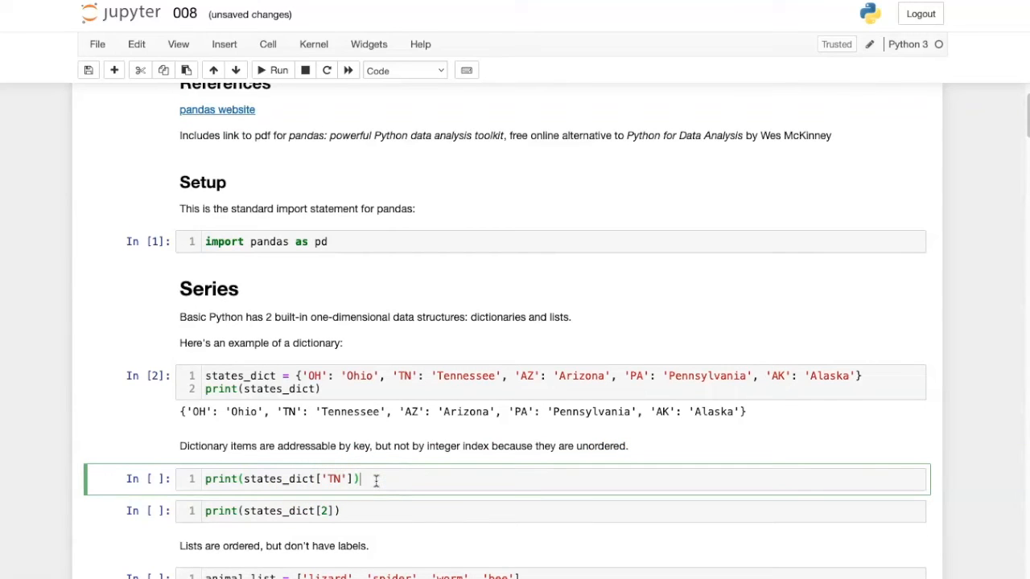
left_click(278, 74)
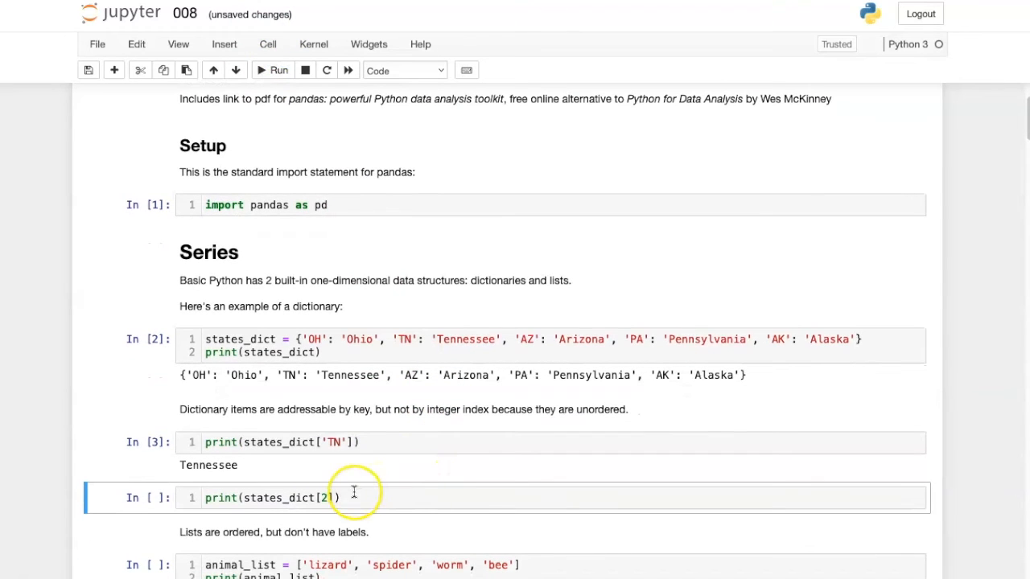
left_click(278, 70)
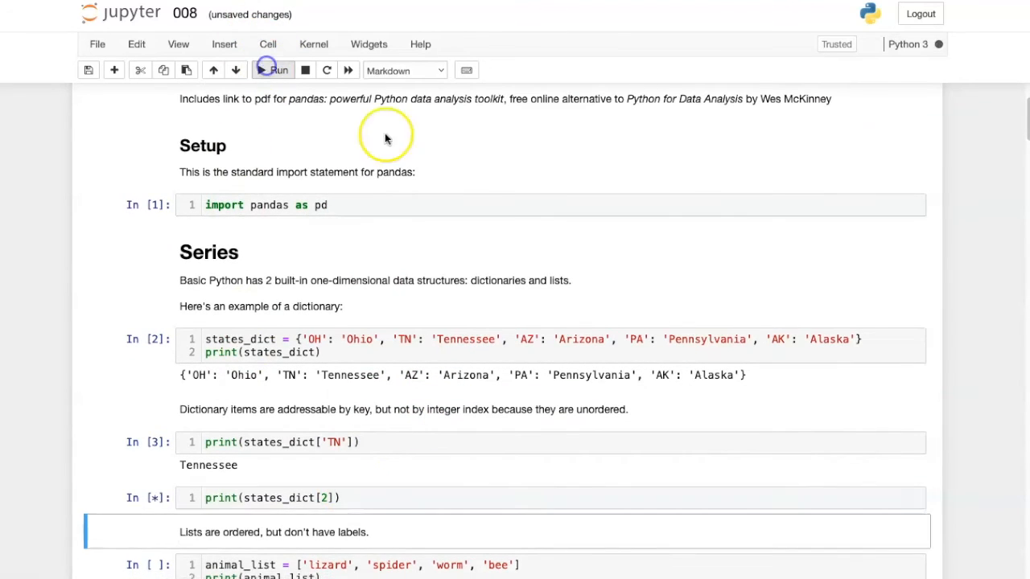
scroll(568, 294, "down", 5)
scroll(567, 290, "down", 5)
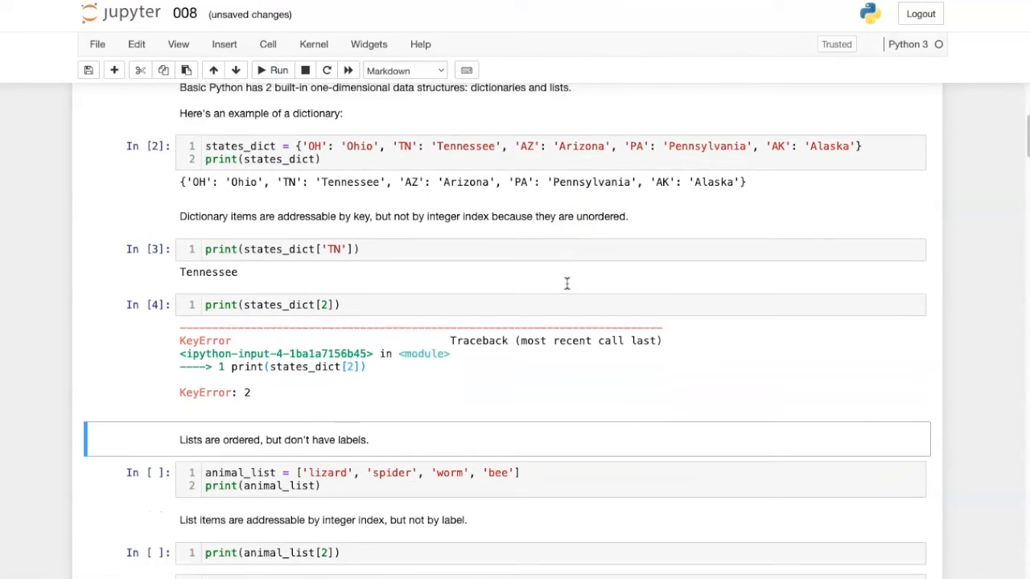
scroll(567, 282, "down", 2)
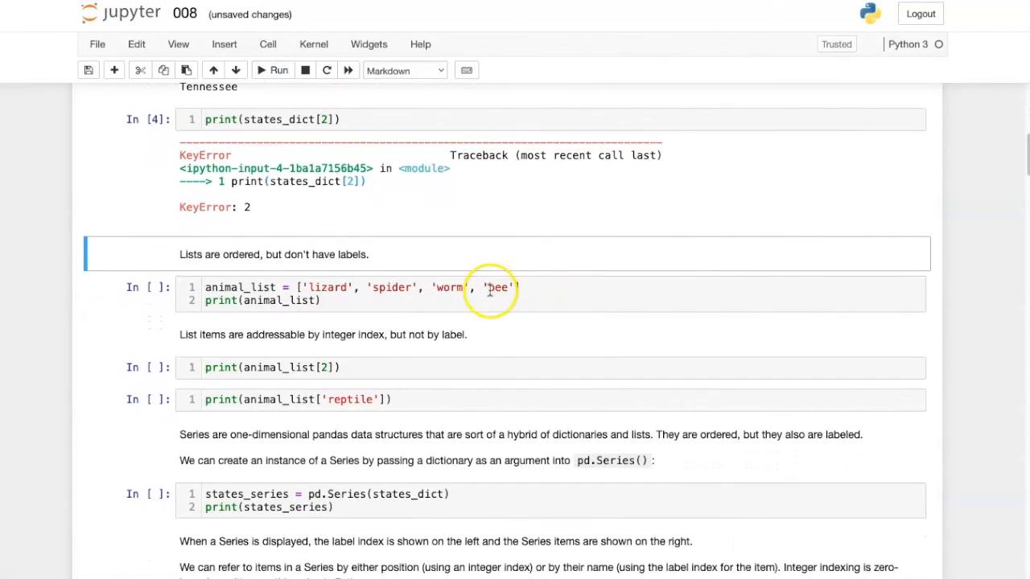
Step: Run the list cells: print animal_list, index 2 giving 'worm', and 'reptile' raising TypeError
left_click(379, 308)
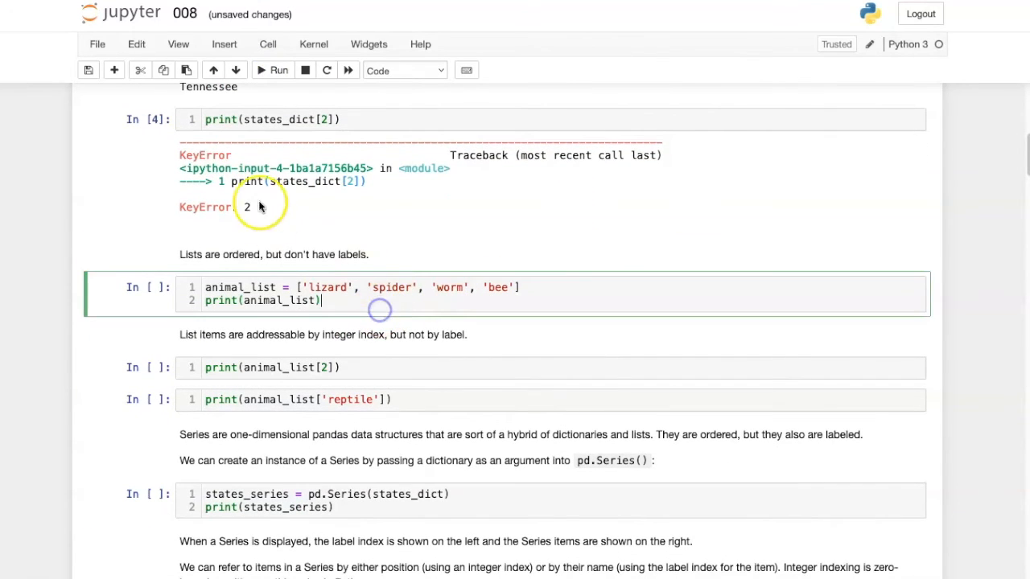
left_click(271, 70)
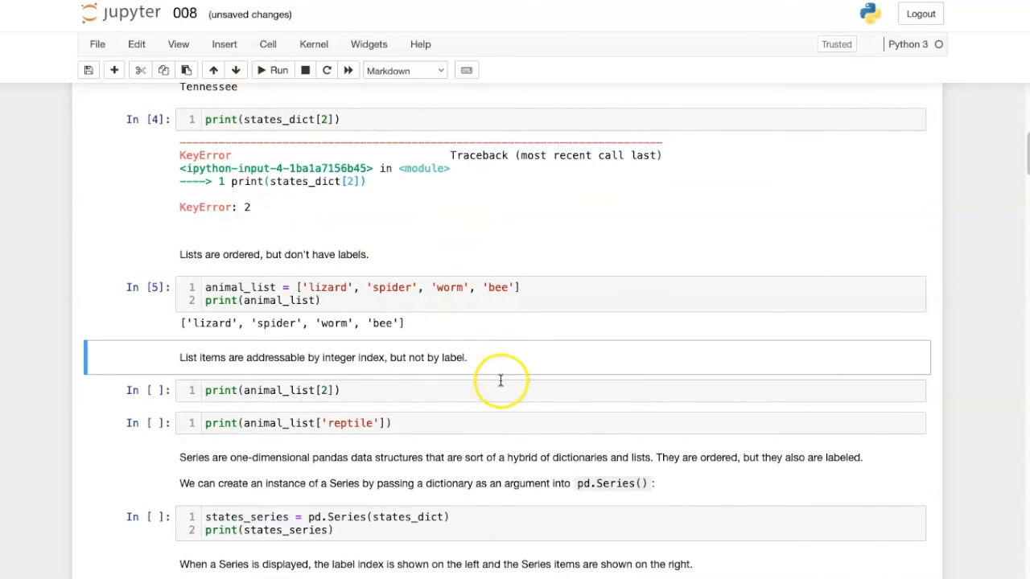
left_click(271, 70)
left_click(270, 70)
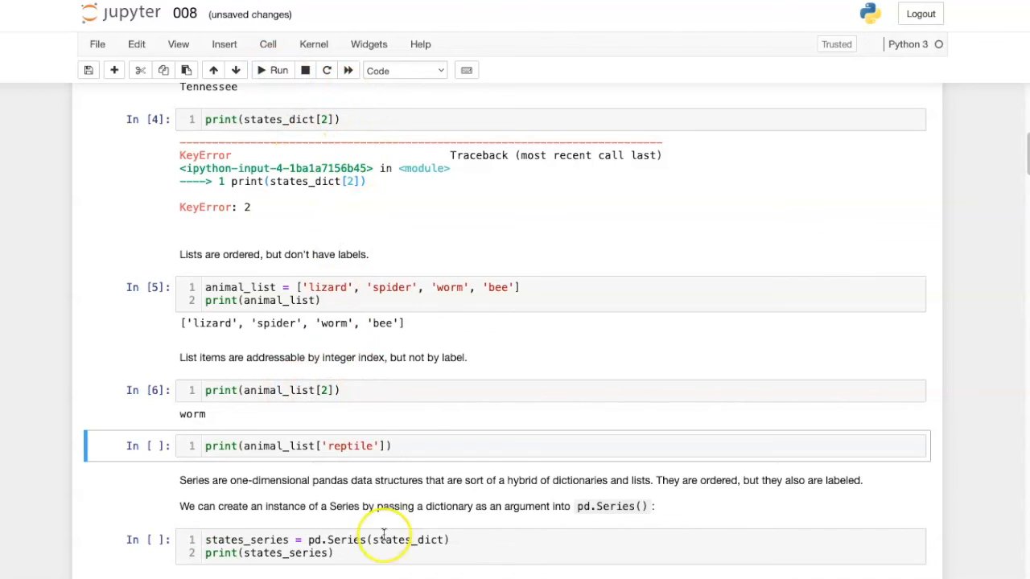
left_click(280, 71)
scroll(577, 310, "down", 2)
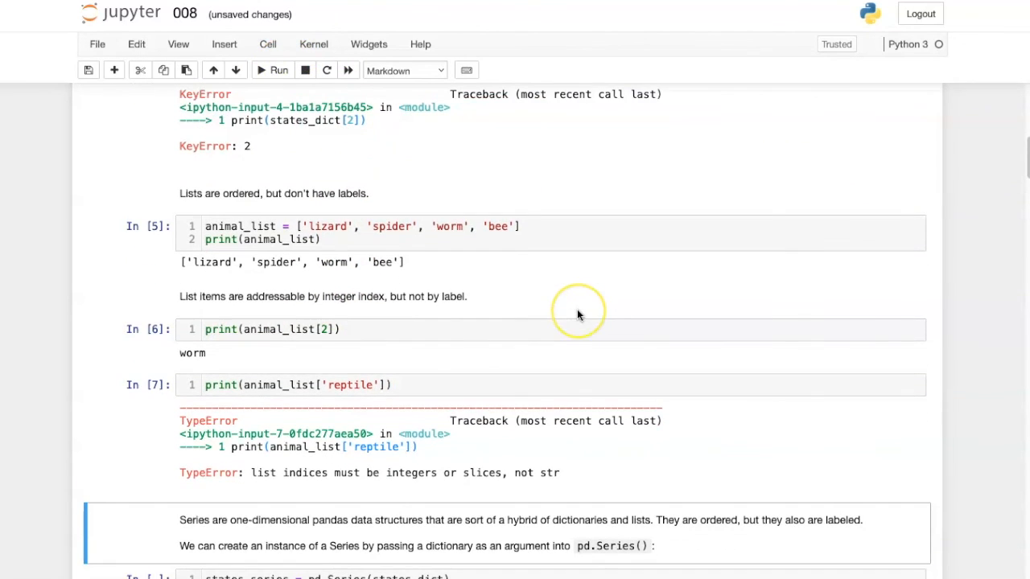